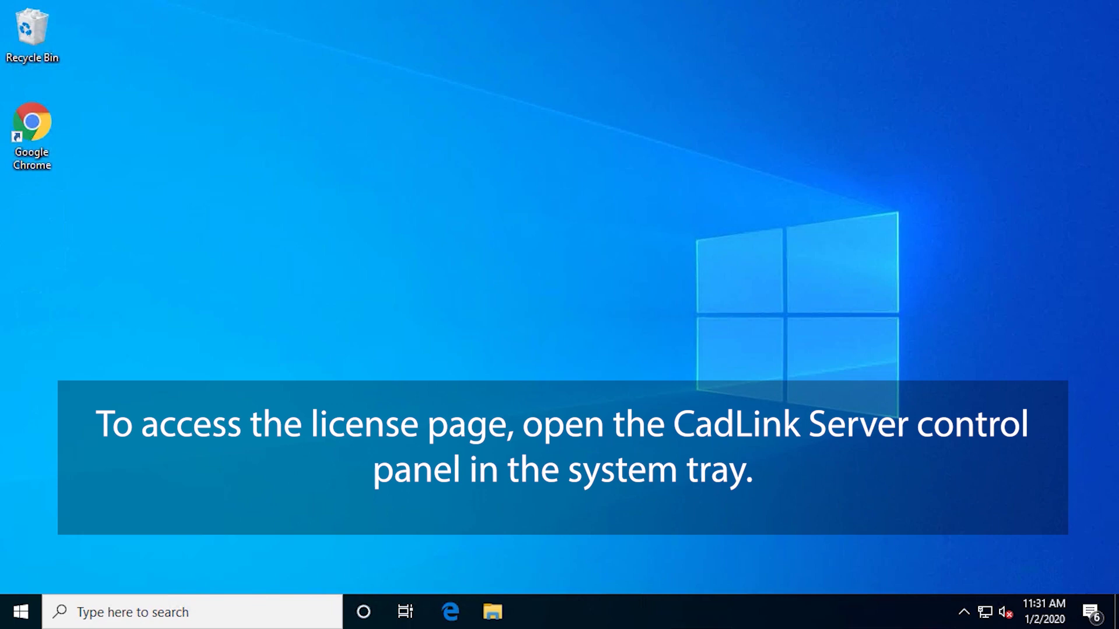
# From the tray, open the CadLink Server control panel and start activating the software from License Info
pyautogui.click(963, 612)
pyautogui.doubleClick(930, 577)
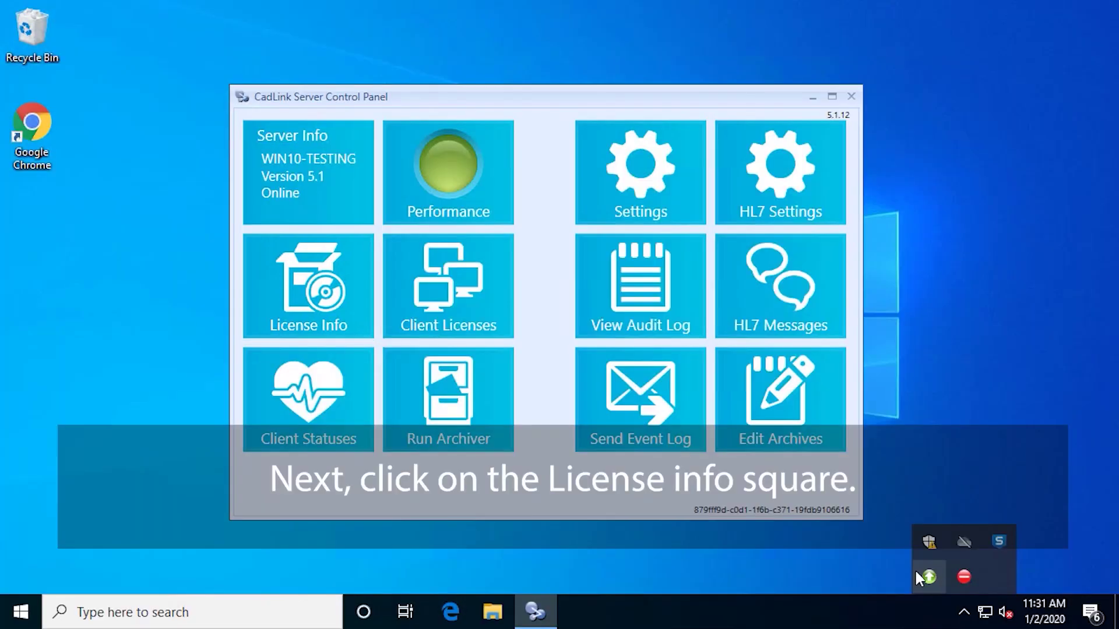
pyautogui.click(329, 300)
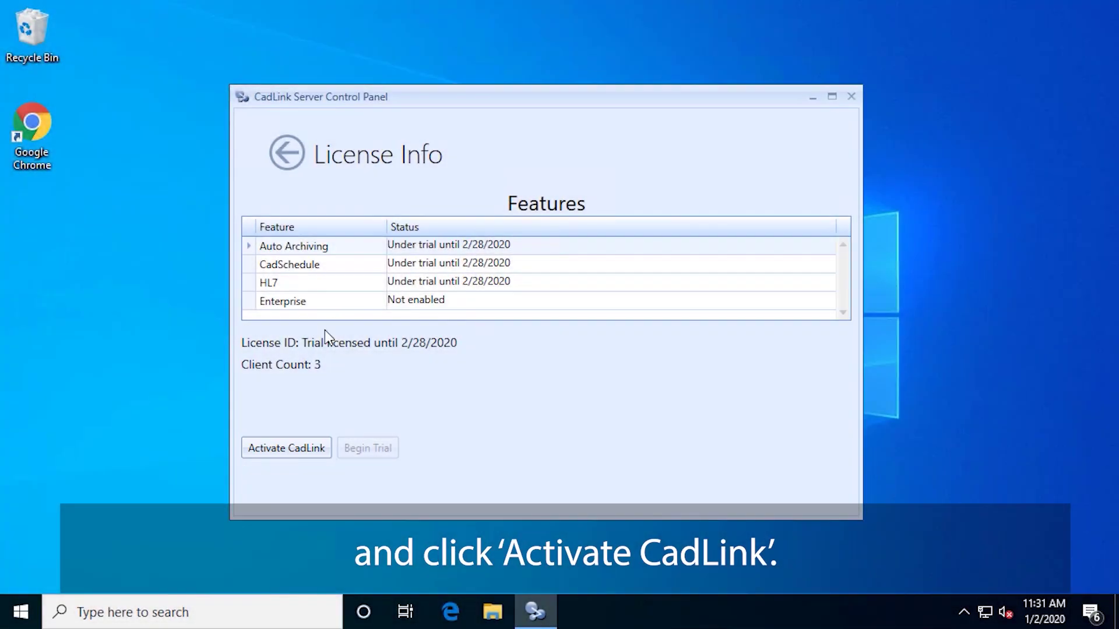
pyautogui.click(277, 445)
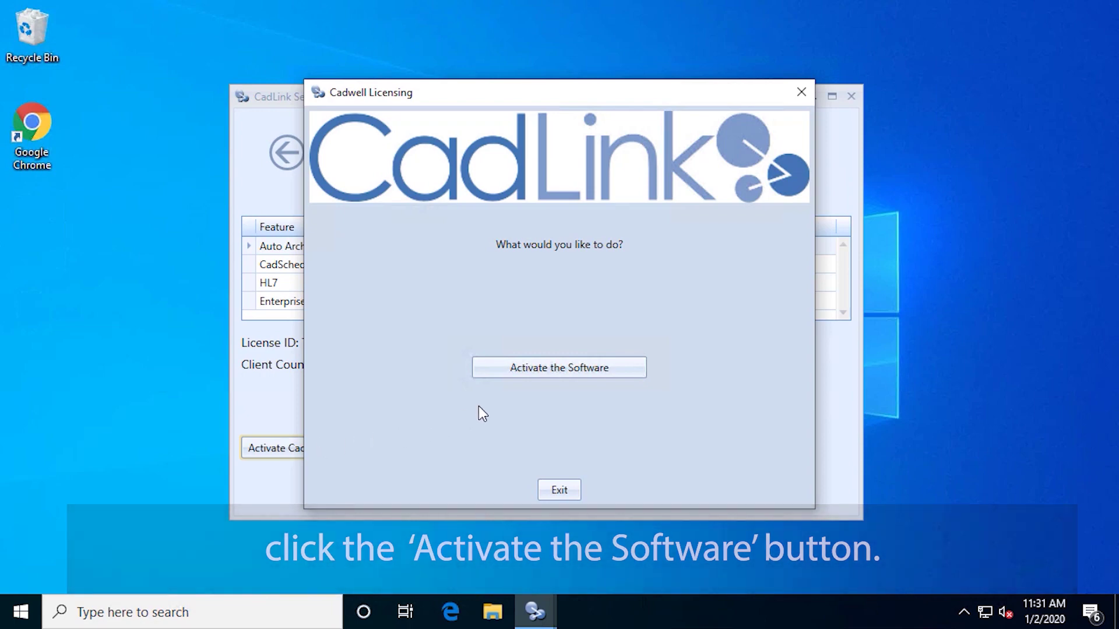
pyautogui.click(556, 364)
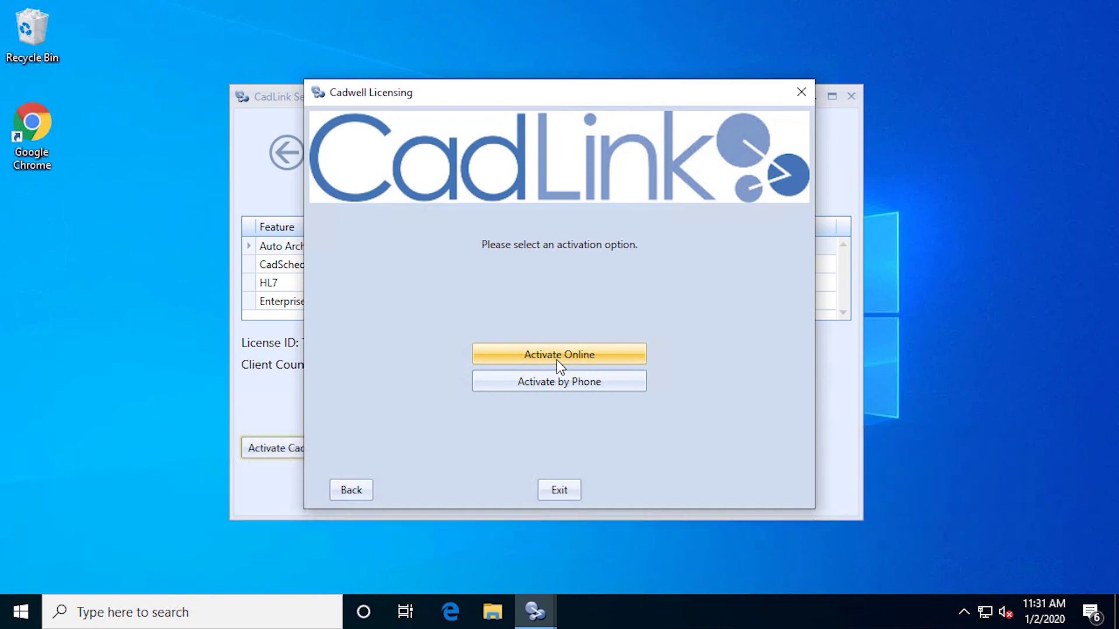
# Activate online with the license ID and the serial number 'CadLink-Server Win 10'
pyautogui.click(559, 355)
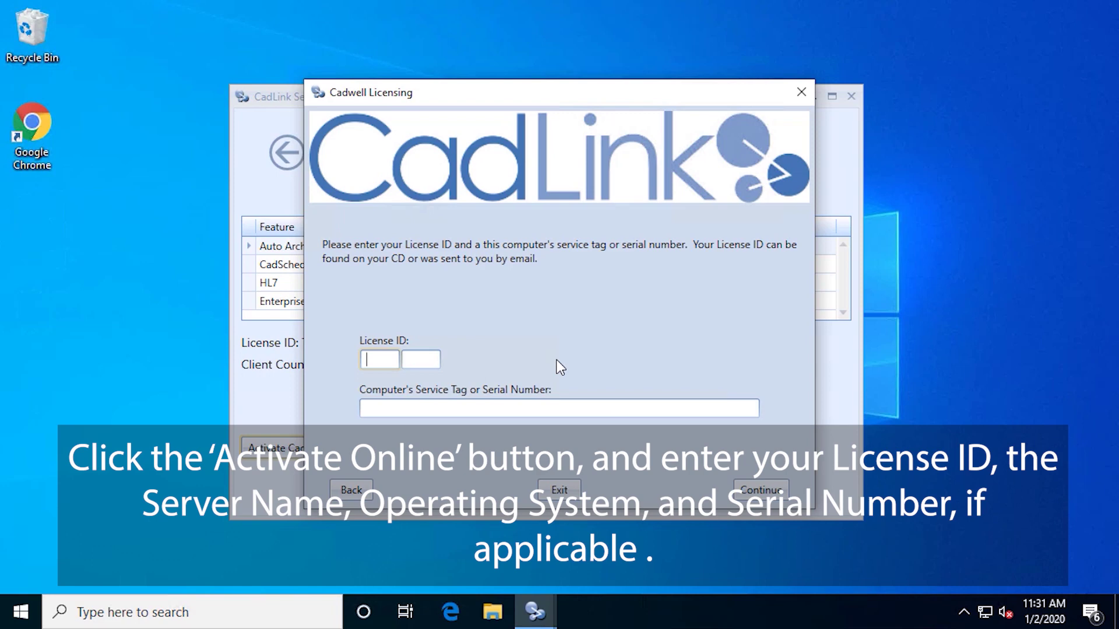
pyautogui.click(390, 357)
pyautogui.click(395, 408)
pyautogui.write('CadLink-')
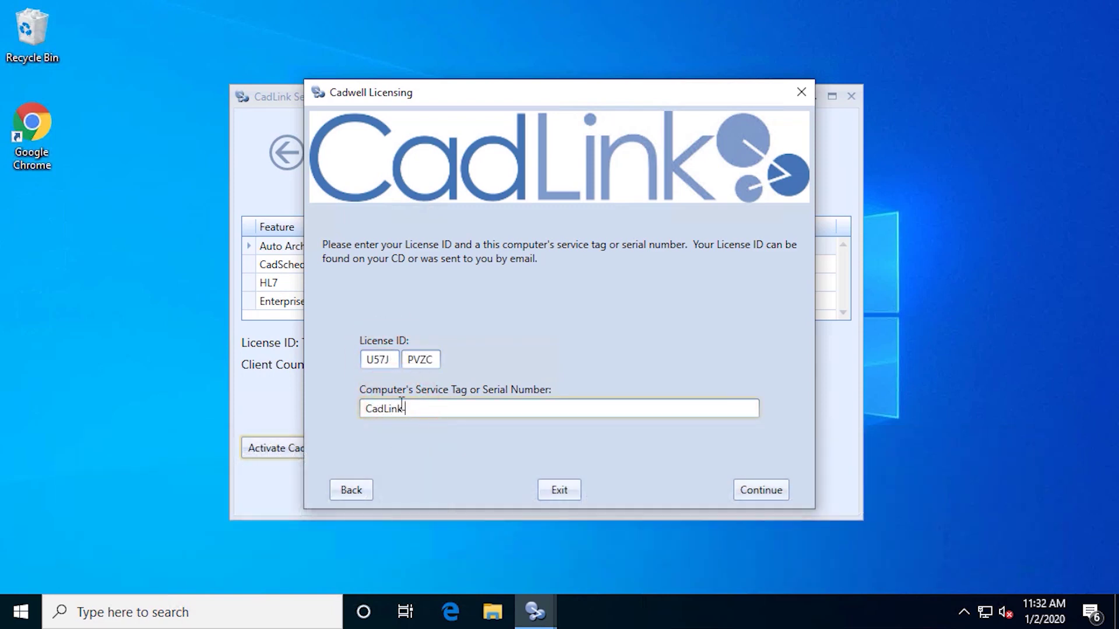
pyautogui.press('BackSpace')
pyautogui.write(' Server Win 10')
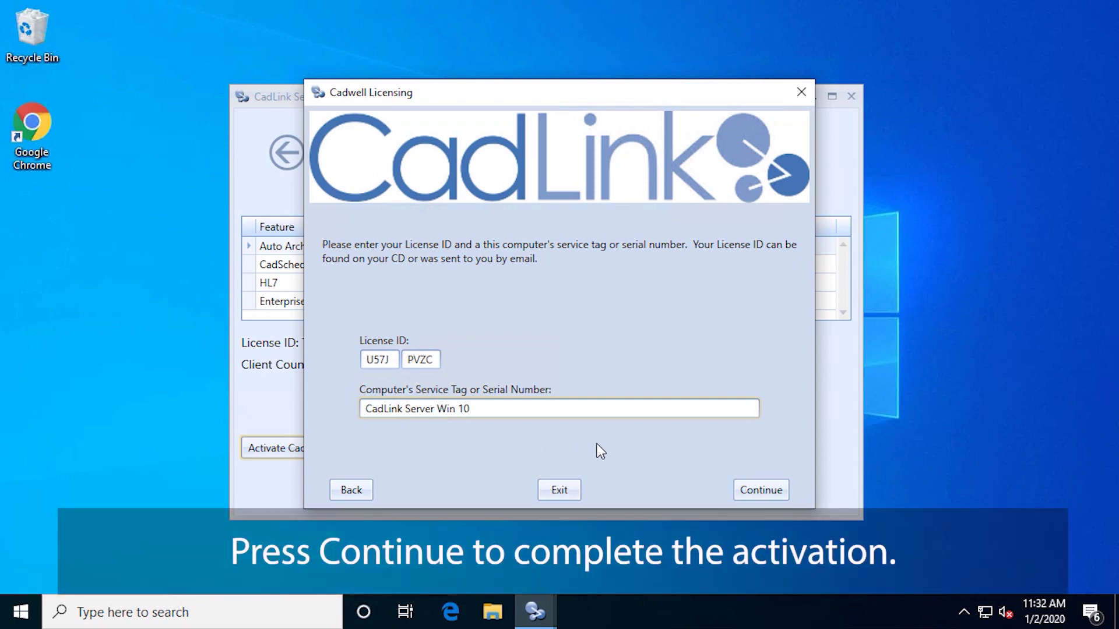
pyautogui.click(766, 486)
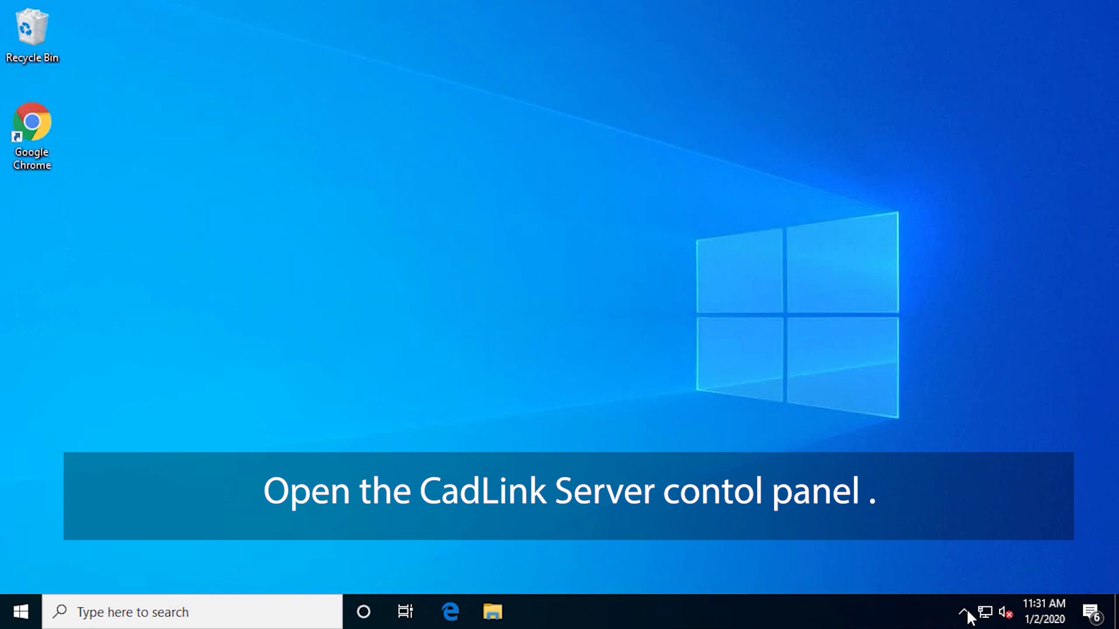
# Reopen the CadLink Server control panel and go back to activating the software from License Info
pyautogui.click(964, 612)
pyautogui.doubleClick(935, 576)
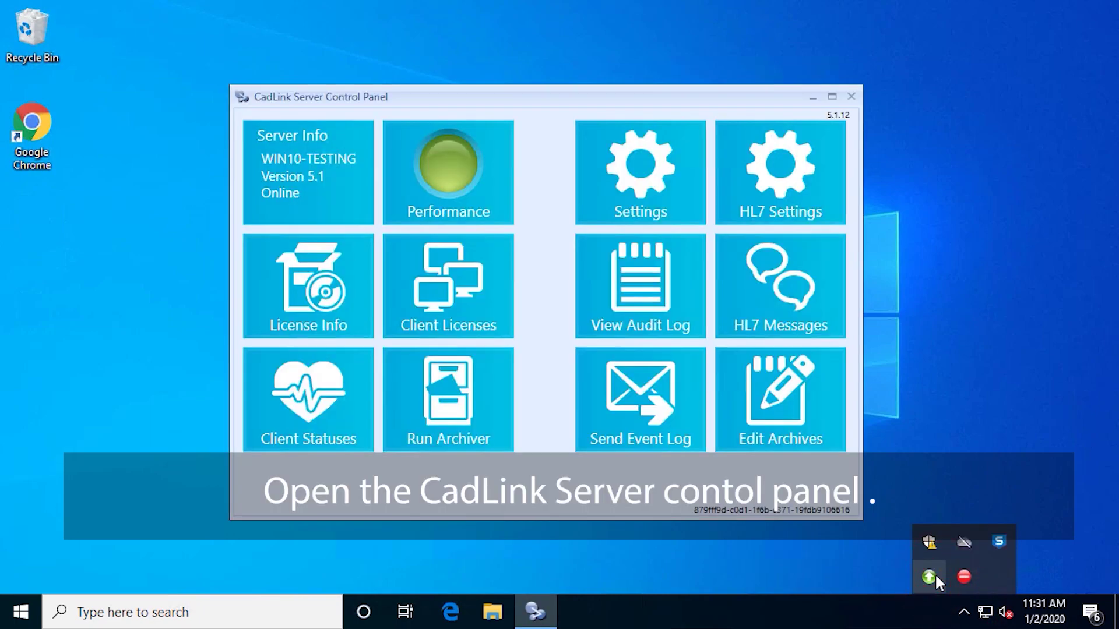
pyautogui.click(333, 302)
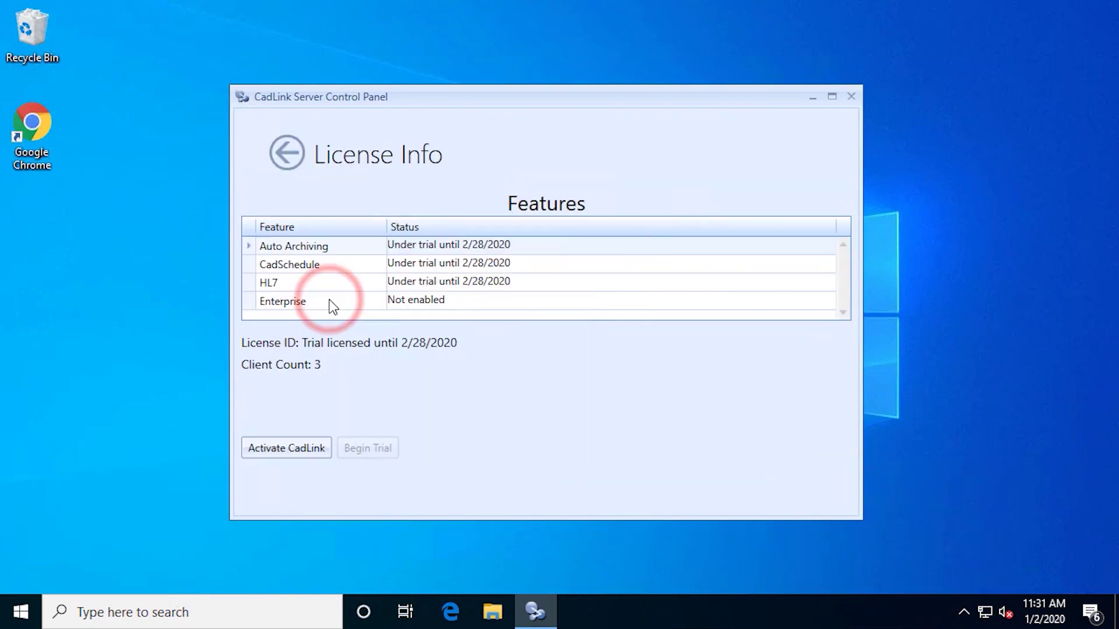
pyautogui.click(277, 448)
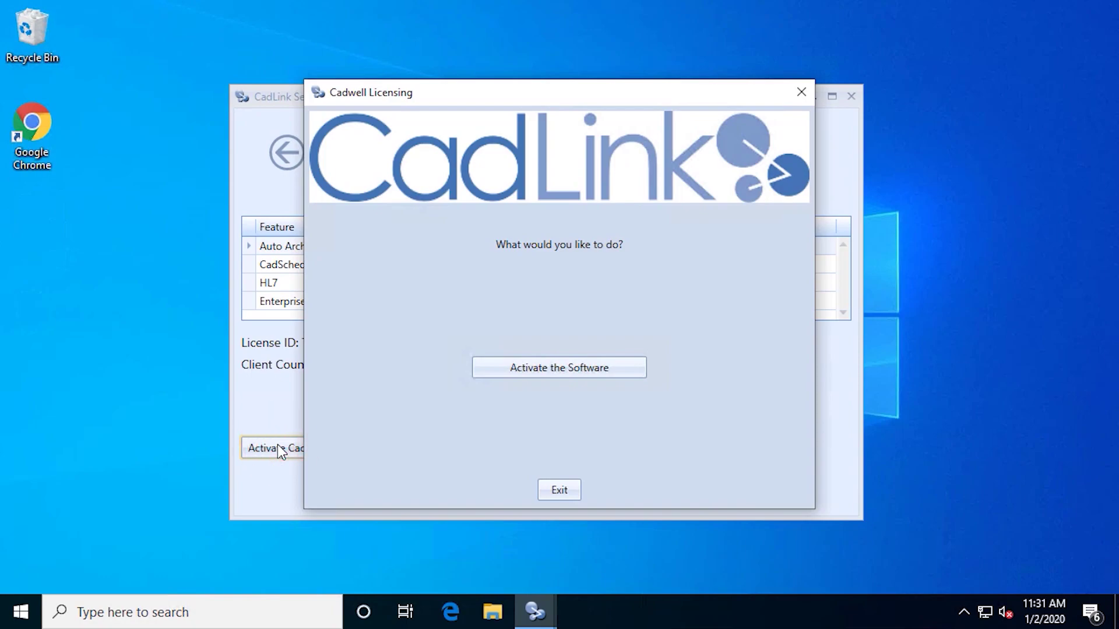
pyautogui.click(556, 367)
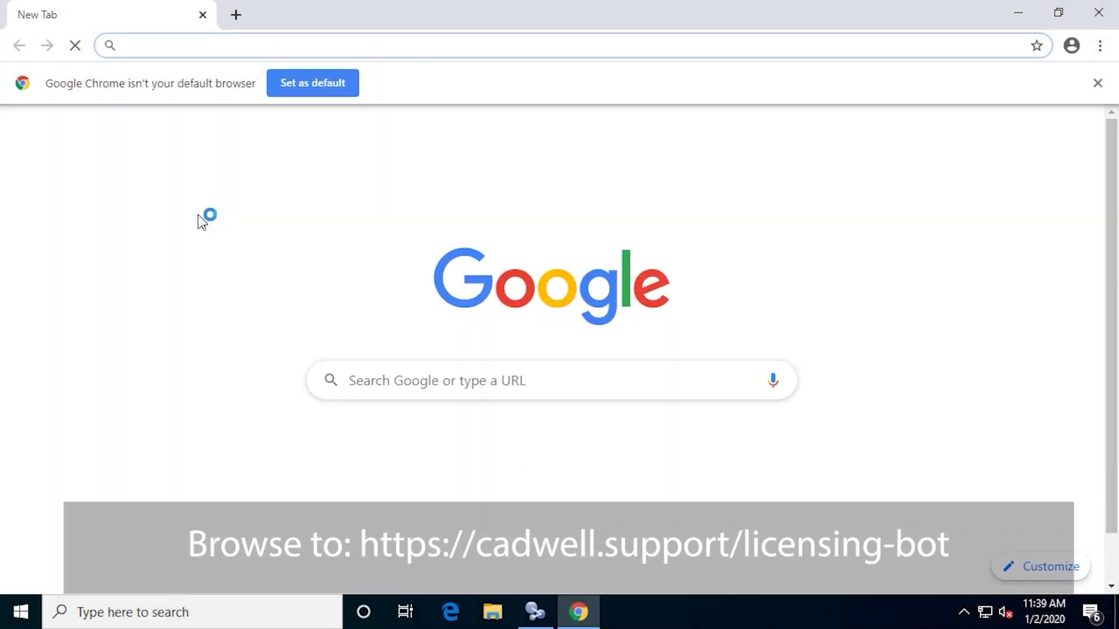
# Load cadwell.support/licensing-bot in Chrome and send 'hi' to the licensing bot
pyautogui.click(199, 46)
pyautogui.write('https://cadwell.support')
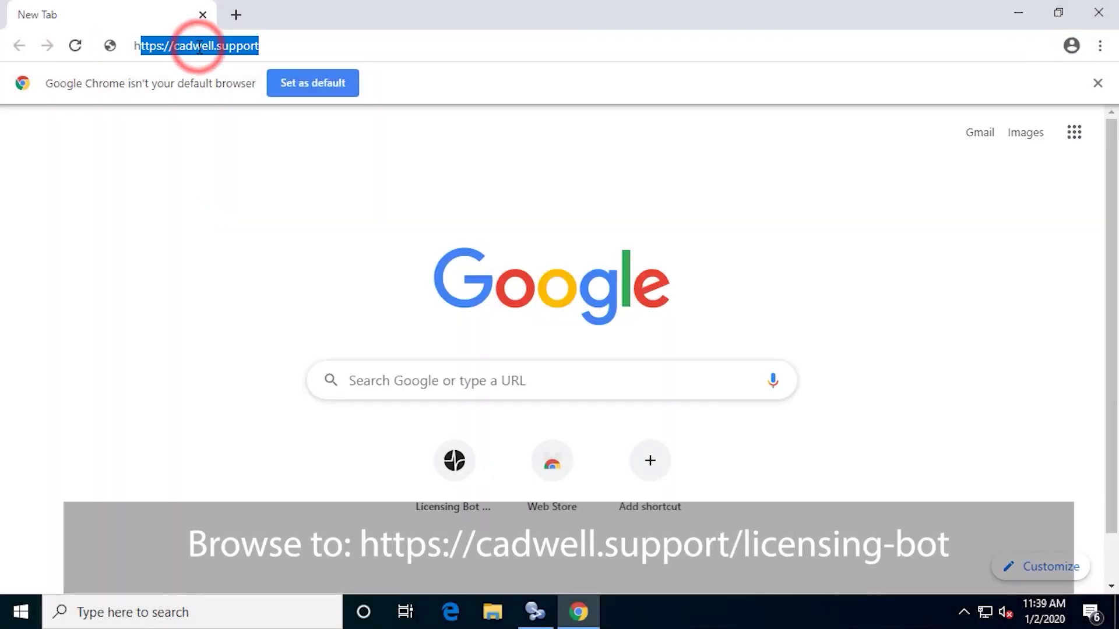
pyautogui.write('/licen')
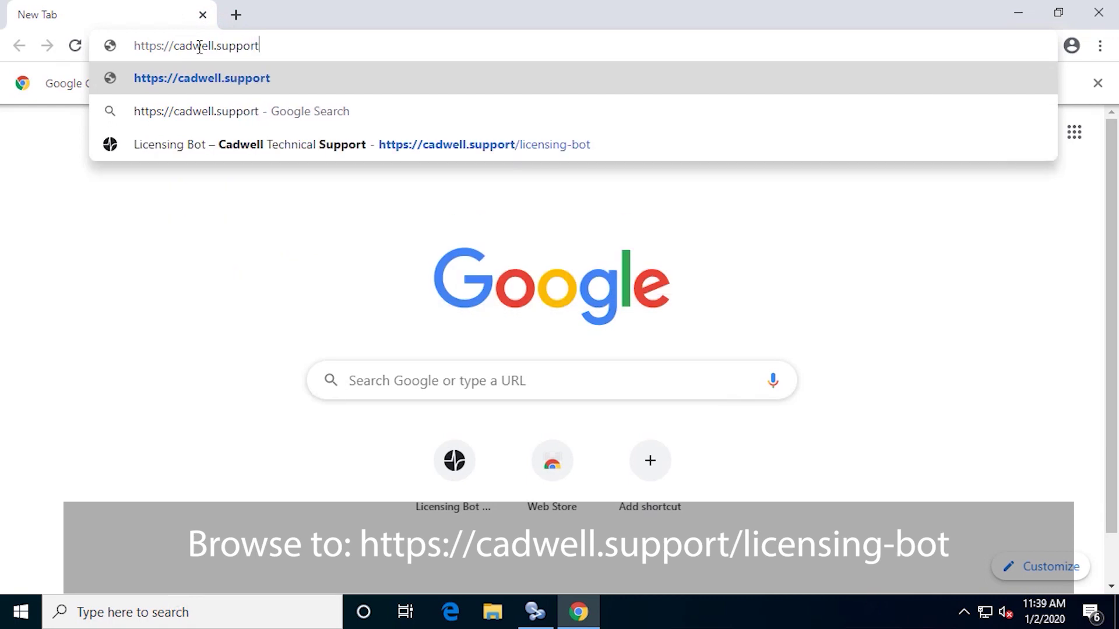
pyautogui.write('sing-bot')
pyautogui.press('Return')
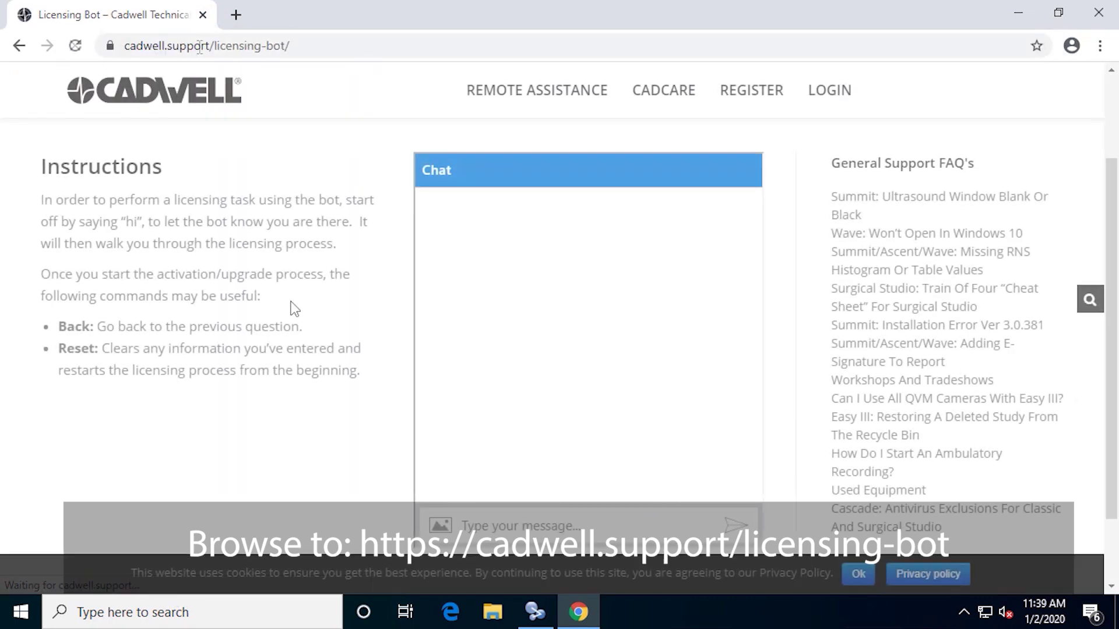
pyautogui.click(499, 516)
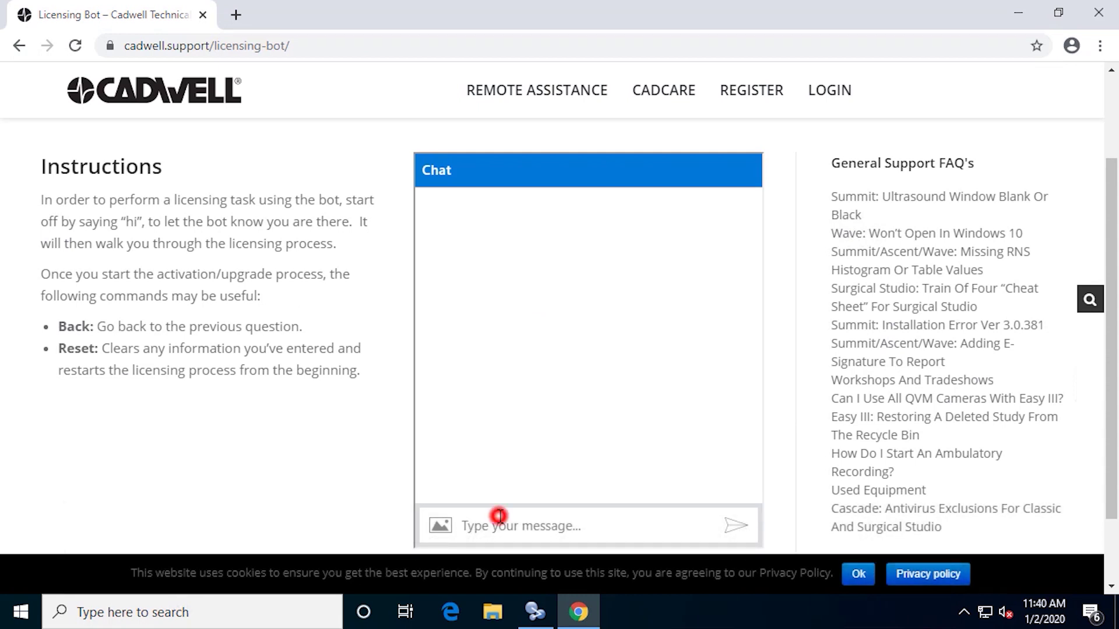
pyautogui.write('hi')
pyautogui.press('Return')
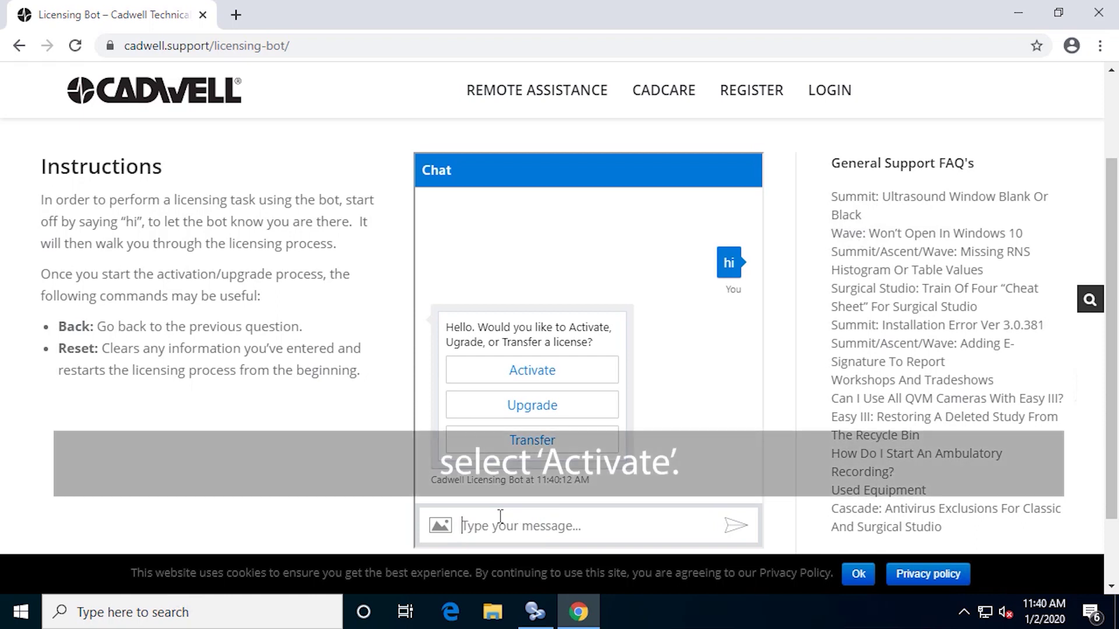
# Choose Activate and the CadLink product in the chat, then send the license ID
pyautogui.click(532, 369)
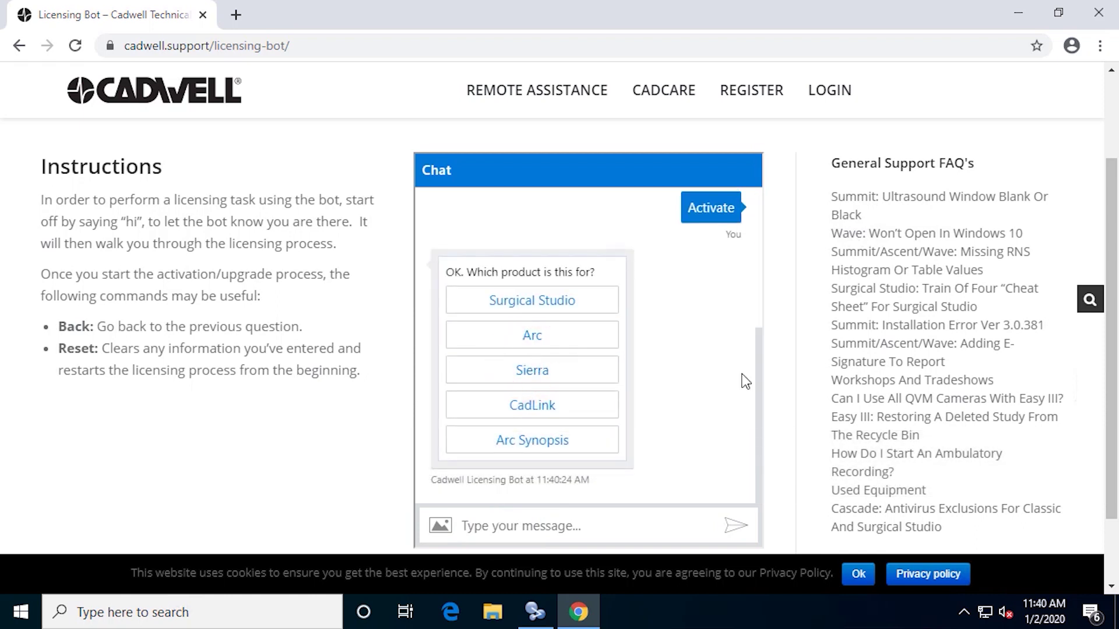
pyautogui.click(606, 405)
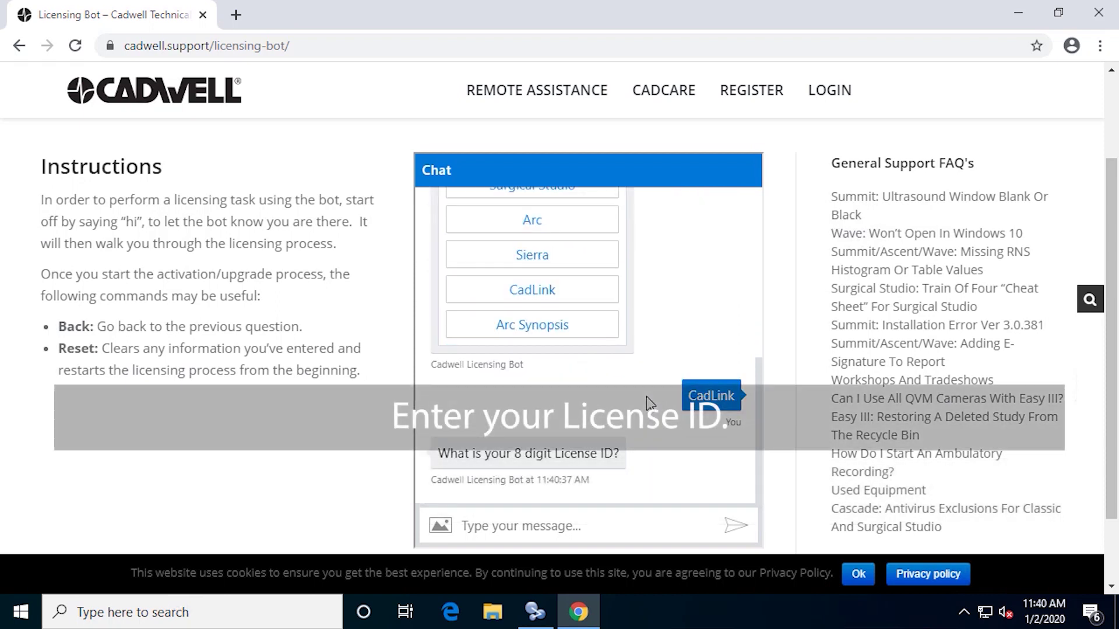
pyautogui.click(632, 531)
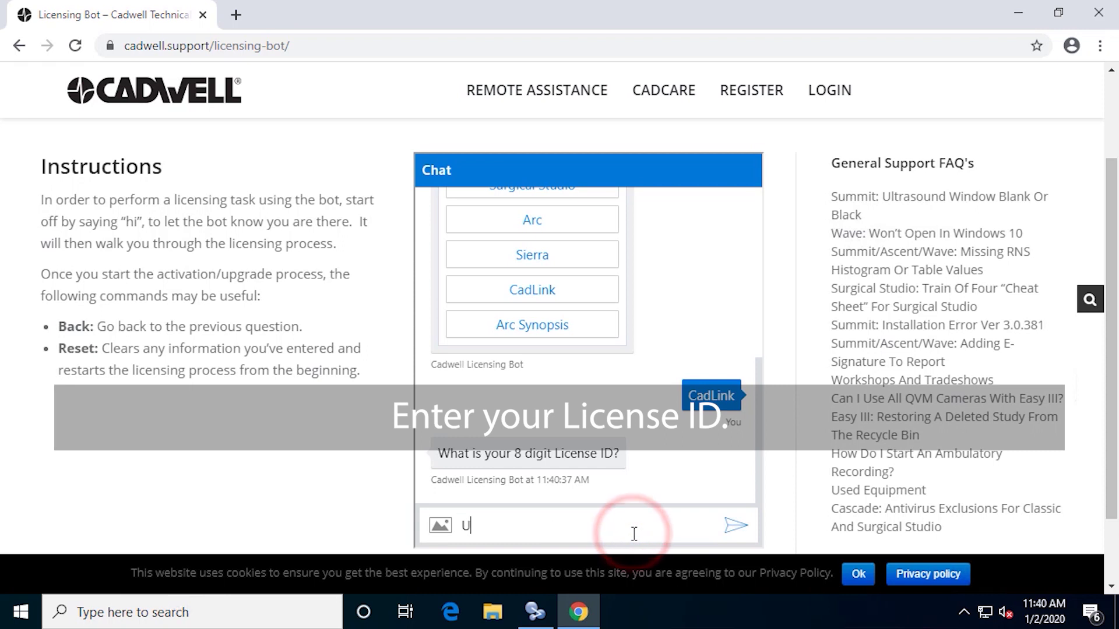
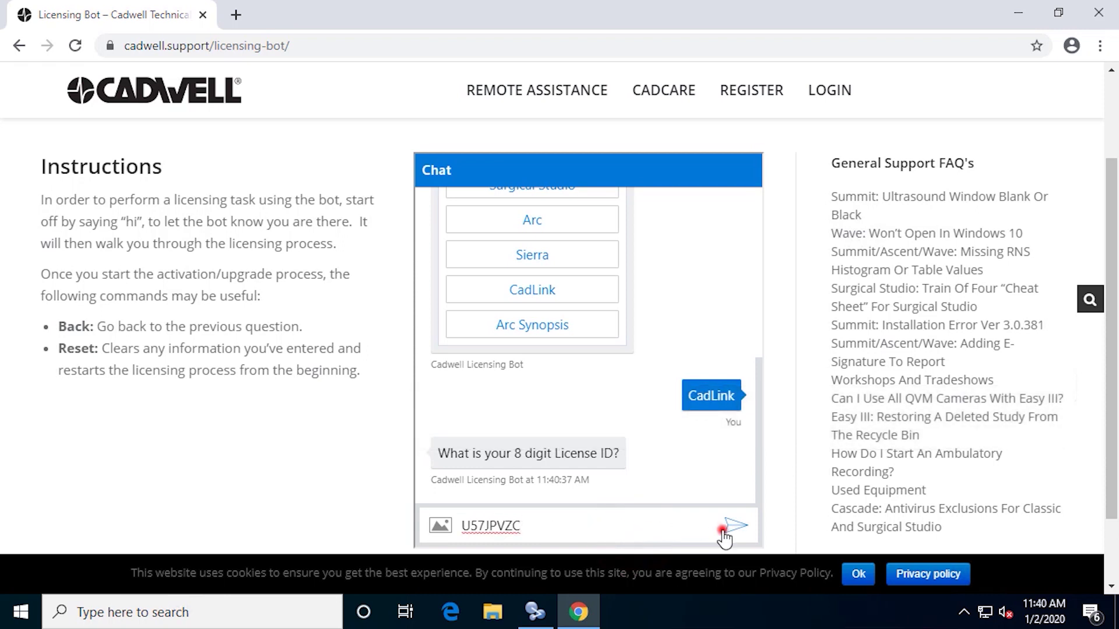
pyautogui.click(728, 526)
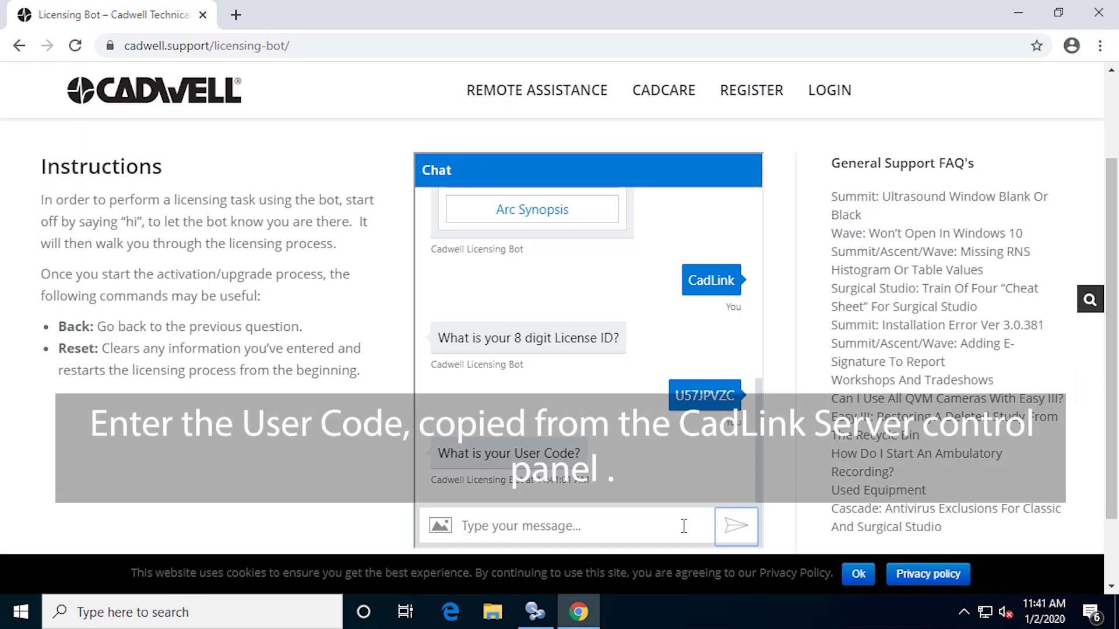
# Send the phone activation user code to the bot
pyautogui.click(648, 528)
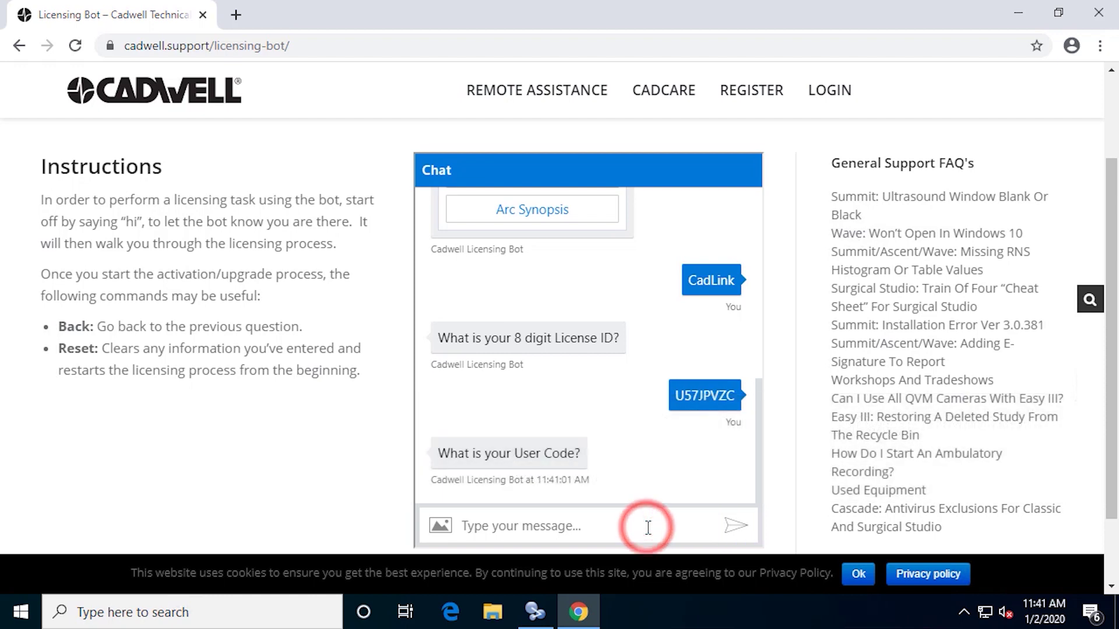
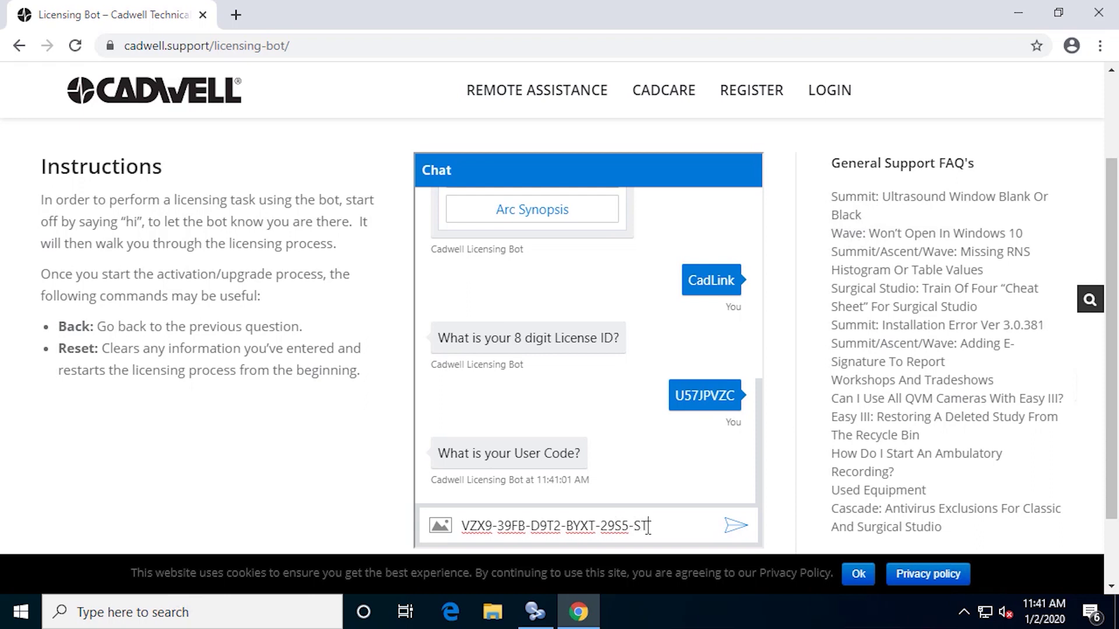
pyautogui.press('Return')
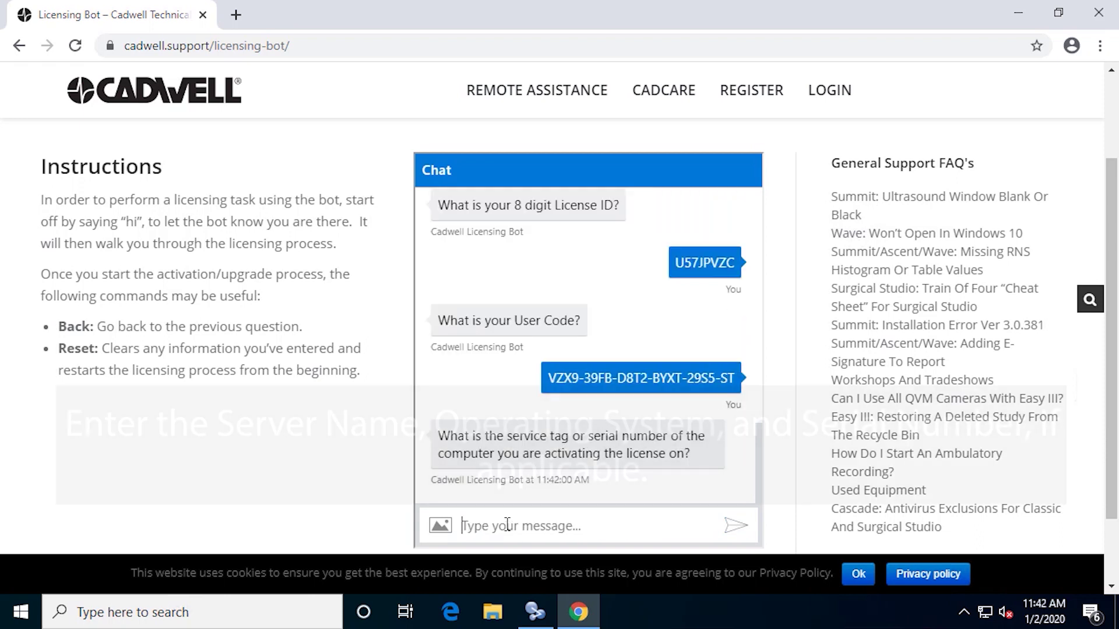
# Send 'CadLink Server Win 10' as the service tag, copy the returned activation code, and minimize Chrome
pyautogui.click(506, 525)
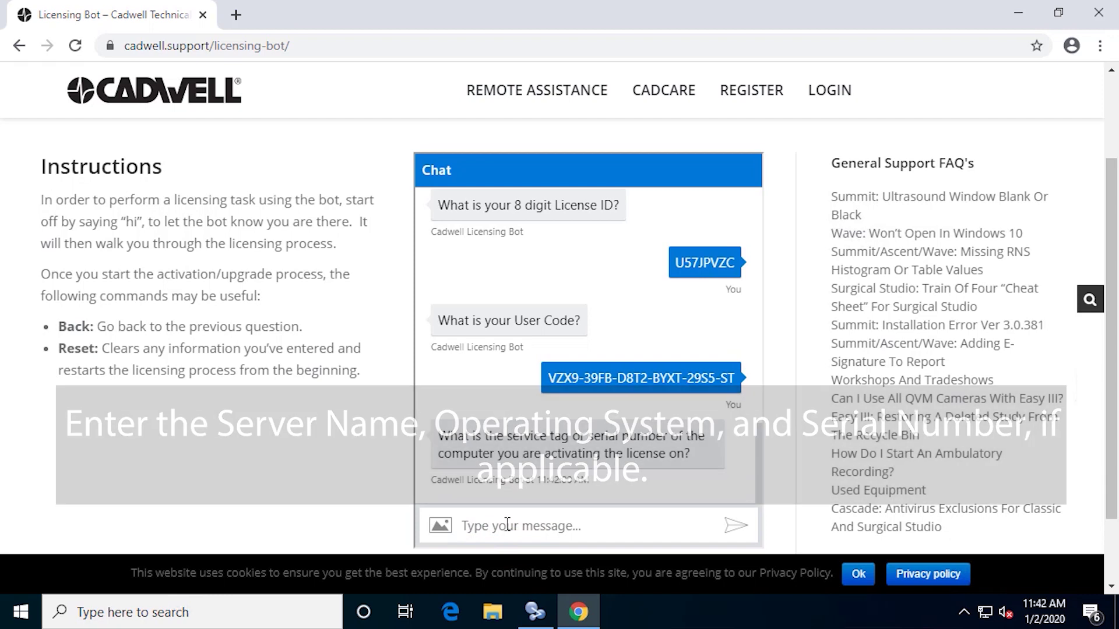
pyautogui.write('CadLink Server Win 10')
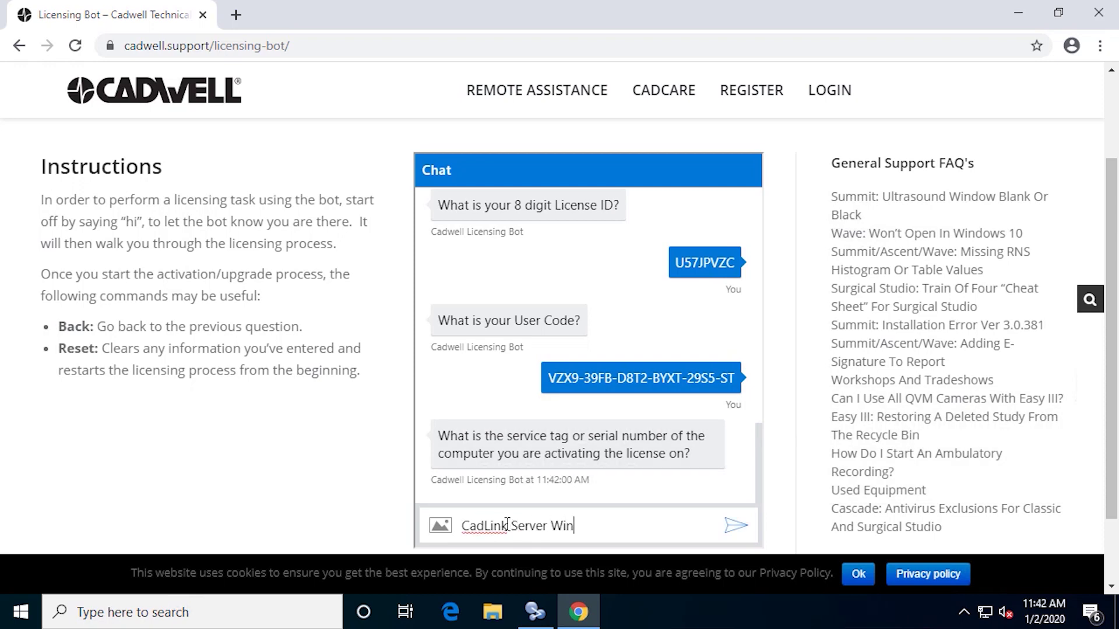
pyautogui.click(726, 528)
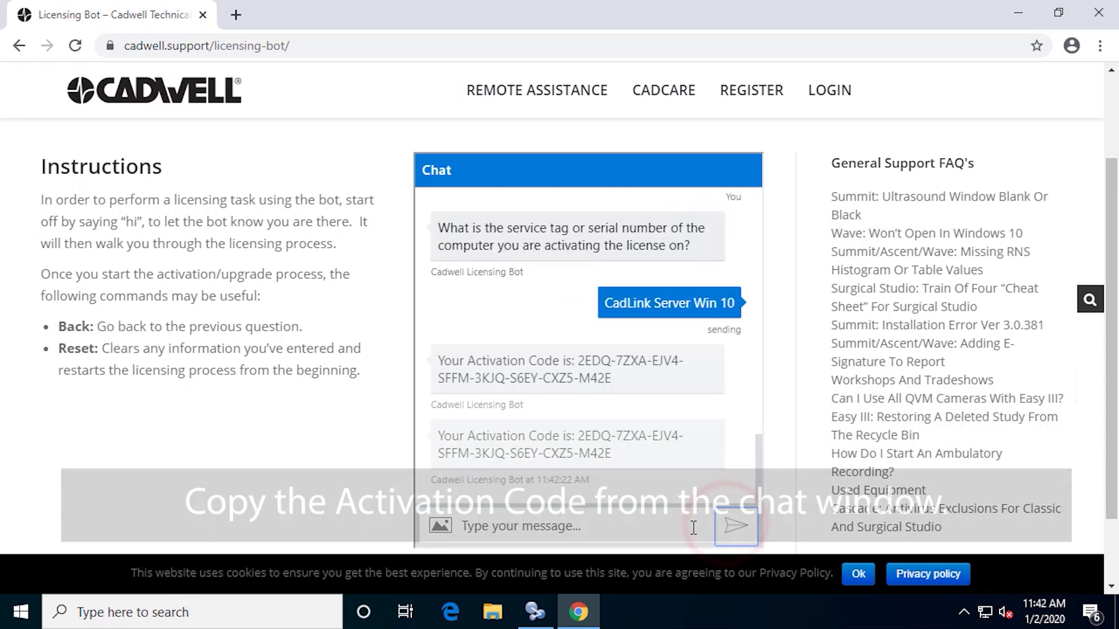
pyautogui.tripleClick(626, 454)
pyautogui.hotkey('ctrl', 'c')
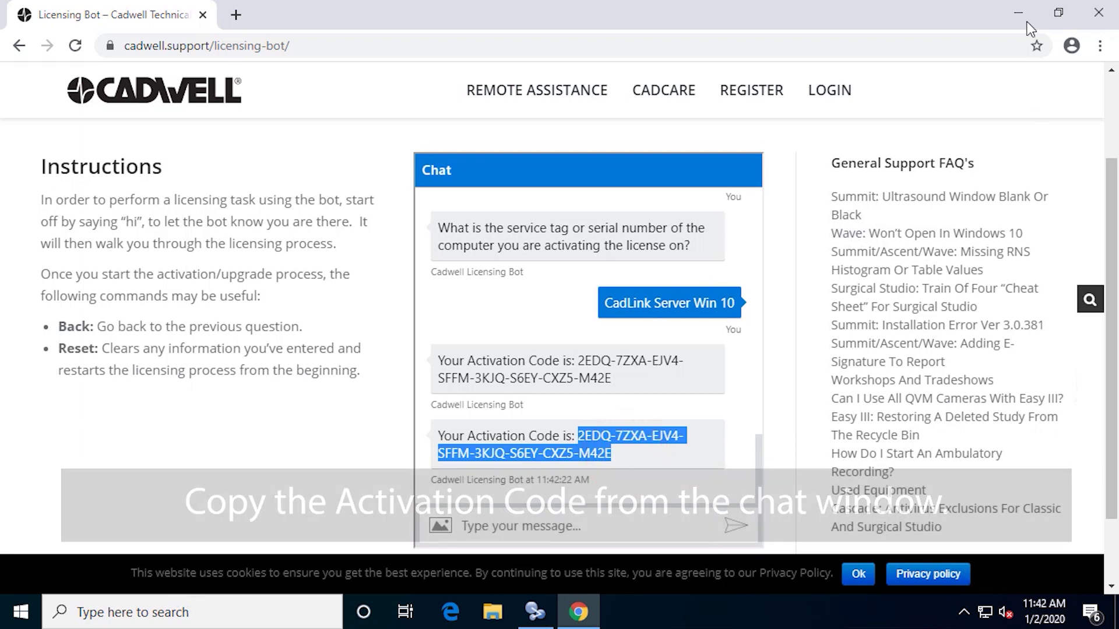
pyautogui.click(1021, 15)
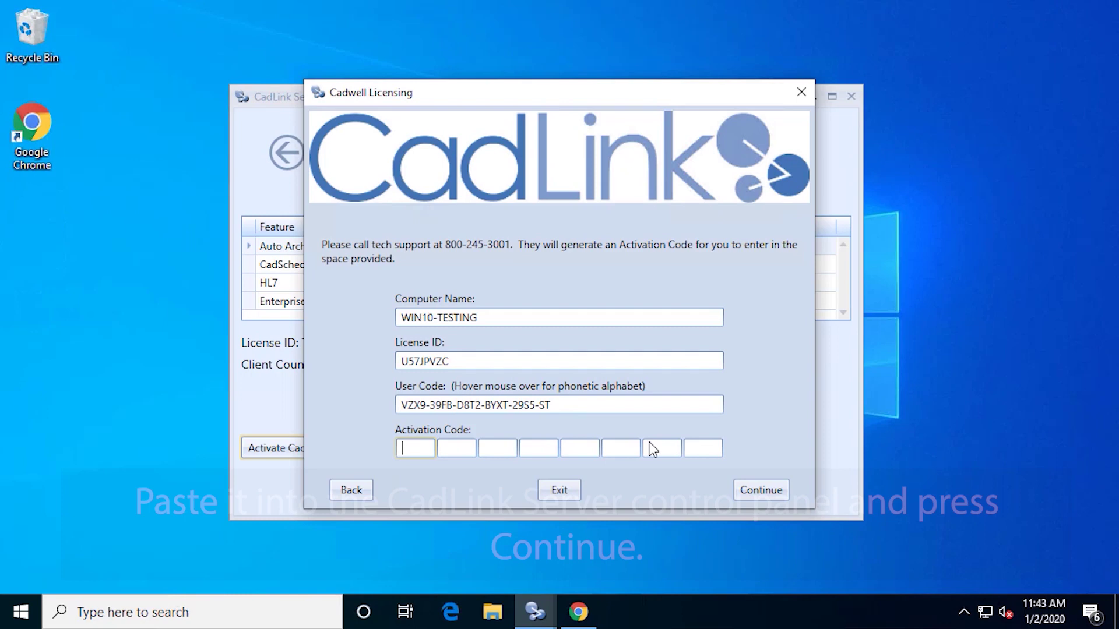
# Paste the activation code into the phone activation form, submit it, and confirm the success message
pyautogui.click(415, 448)
pyautogui.hotkey('ctrl', 'v')
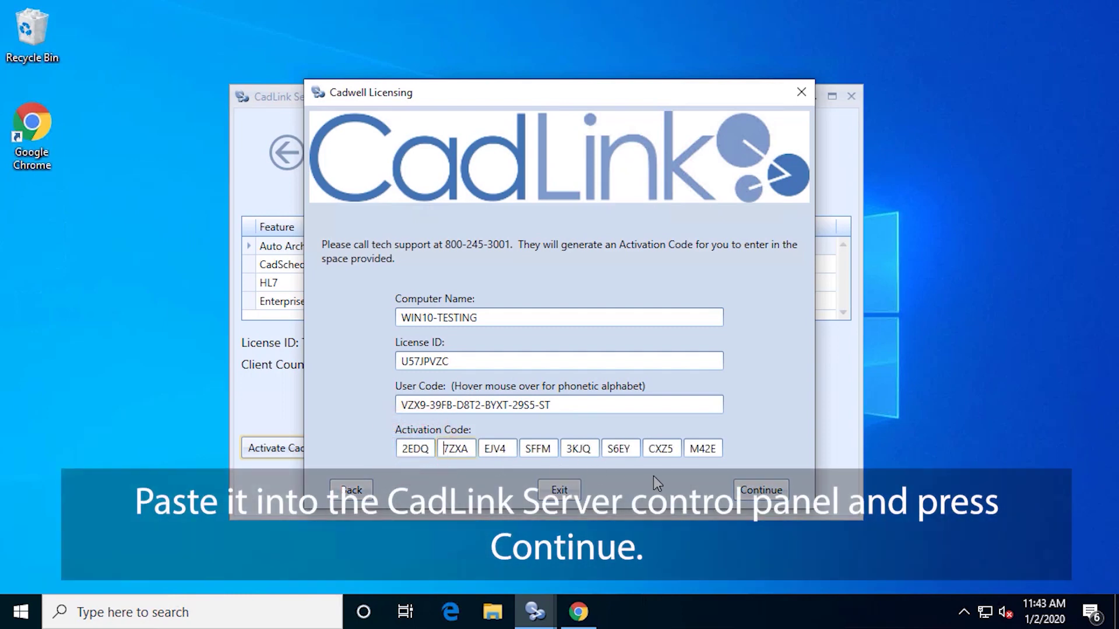
pyautogui.click(763, 495)
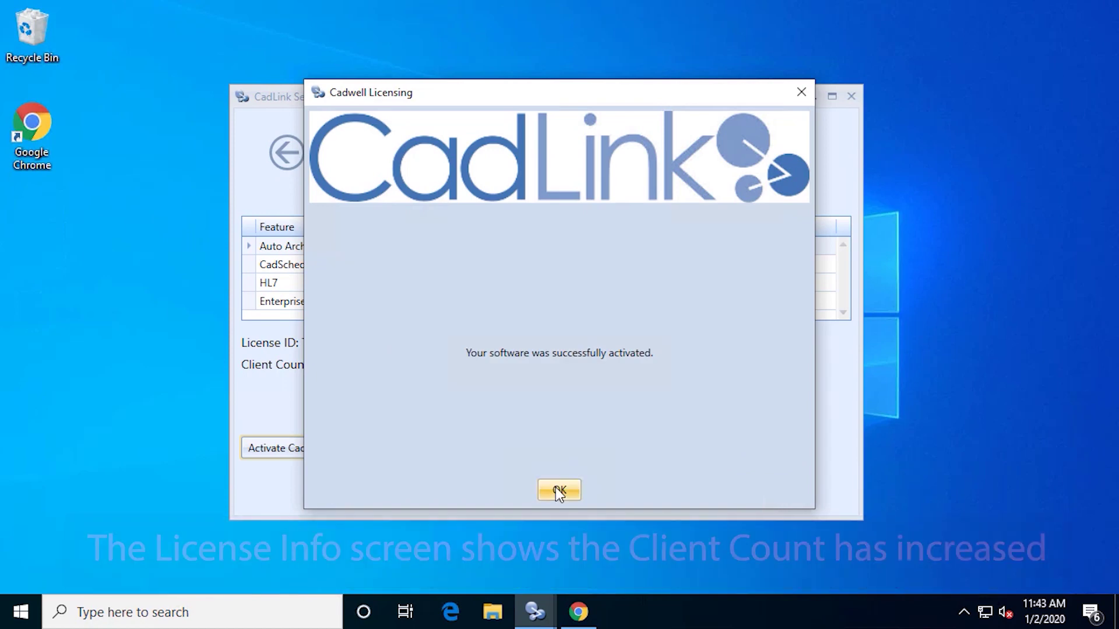
pyautogui.click(556, 489)
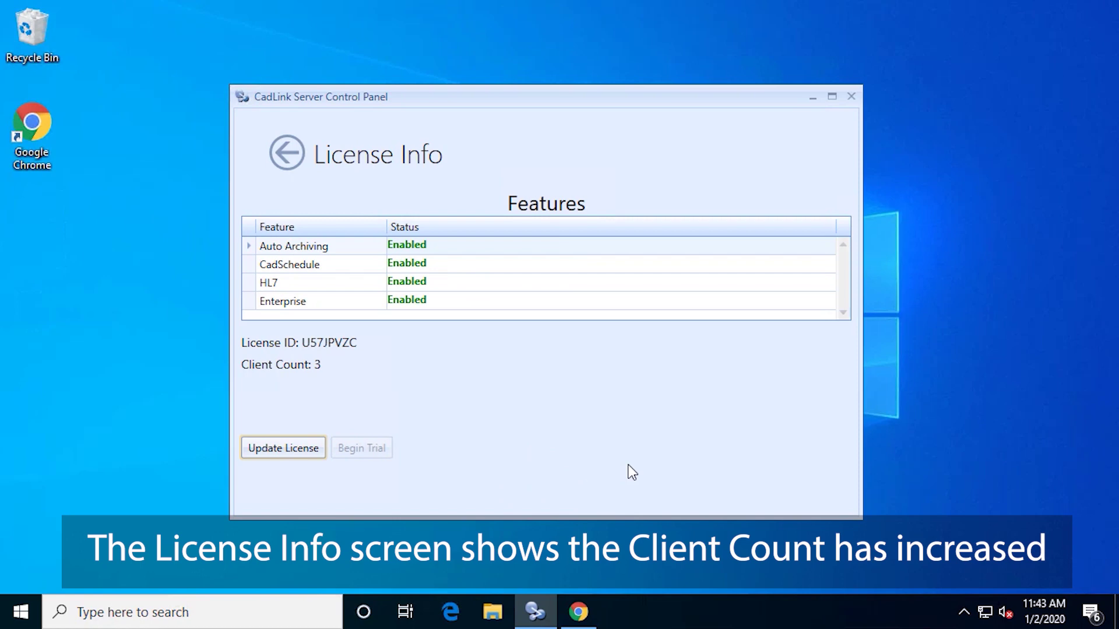